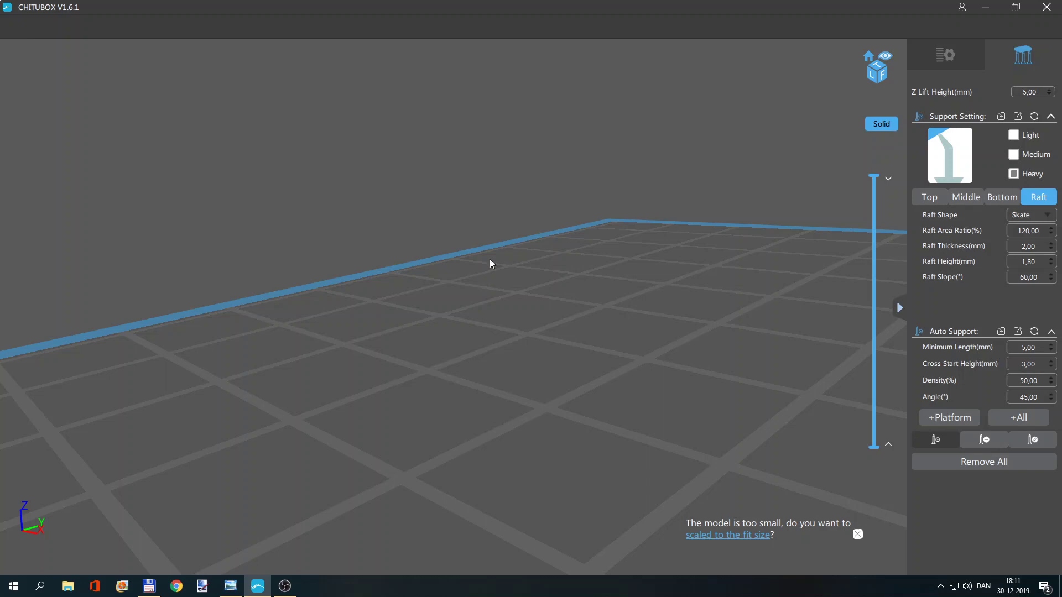
# Switch the side panel to the file list and bring up the Open File dialog from the main menu.
pyautogui.scroll(-6, 489, 260)
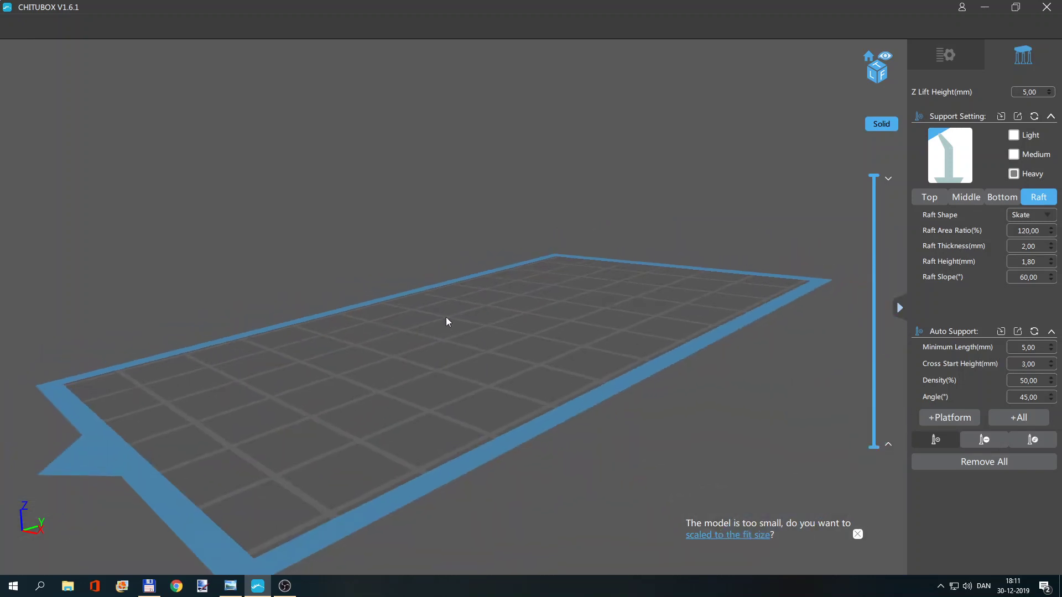
pyautogui.click(976, 55)
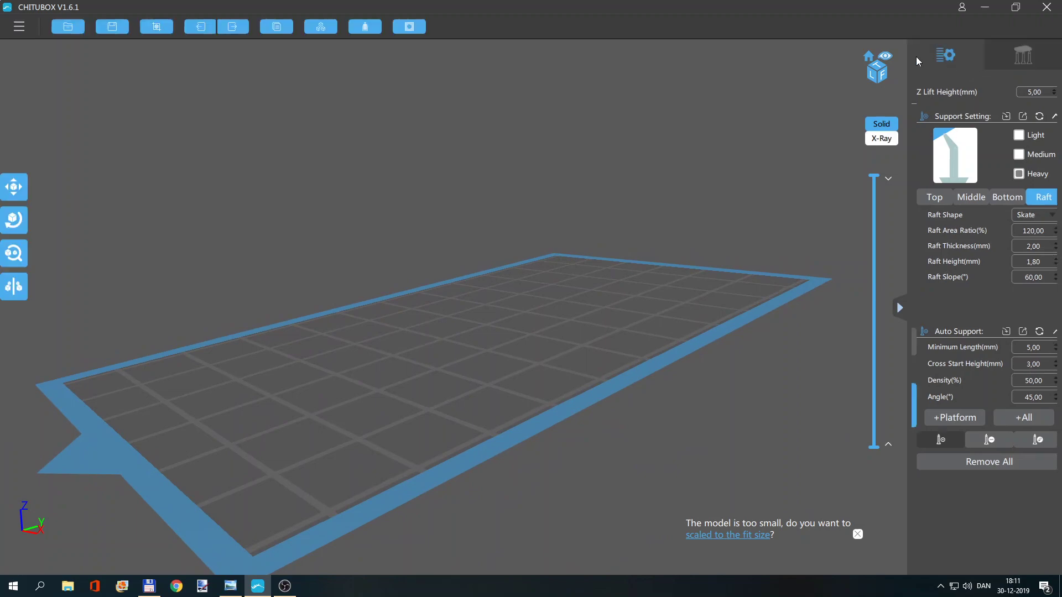
pyautogui.click(19, 26)
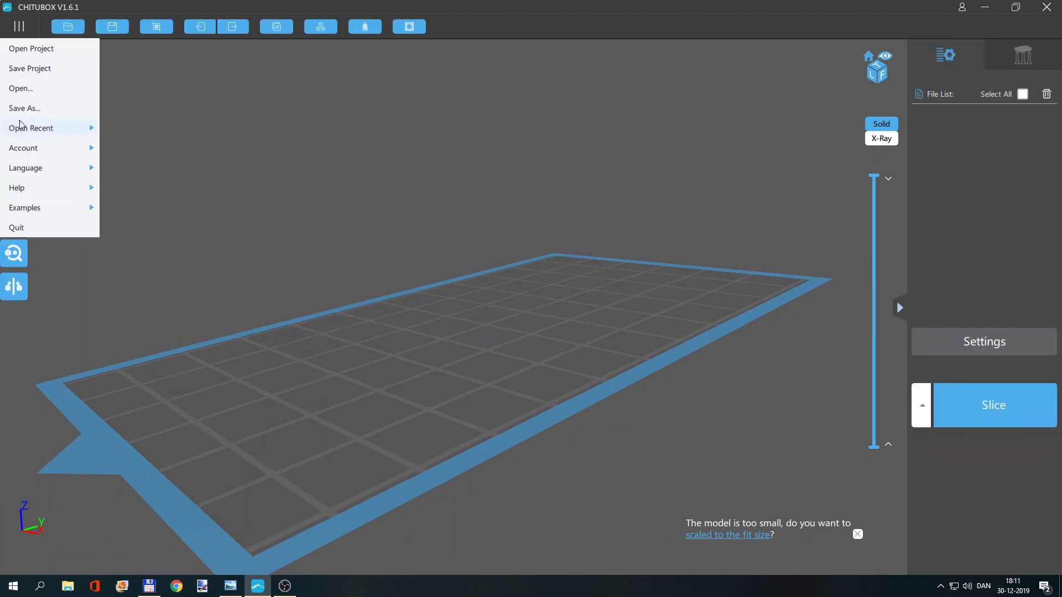
pyautogui.click(21, 89)
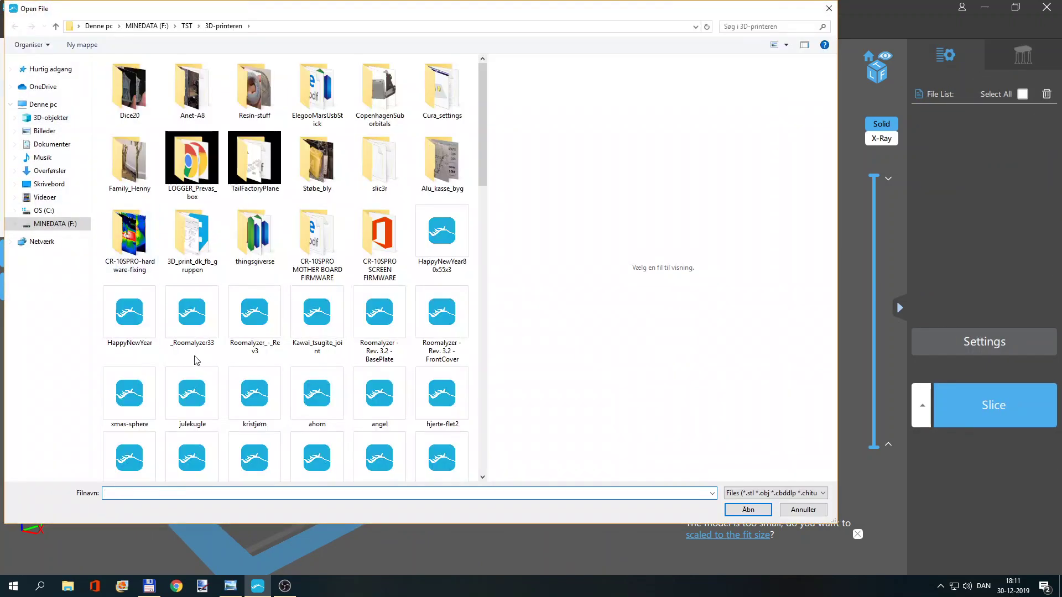
pyautogui.scroll(-3, 221, 365)
# Load cam-focus-nut.stl from the Open File dialog.
pyautogui.doubleClick(136, 376)
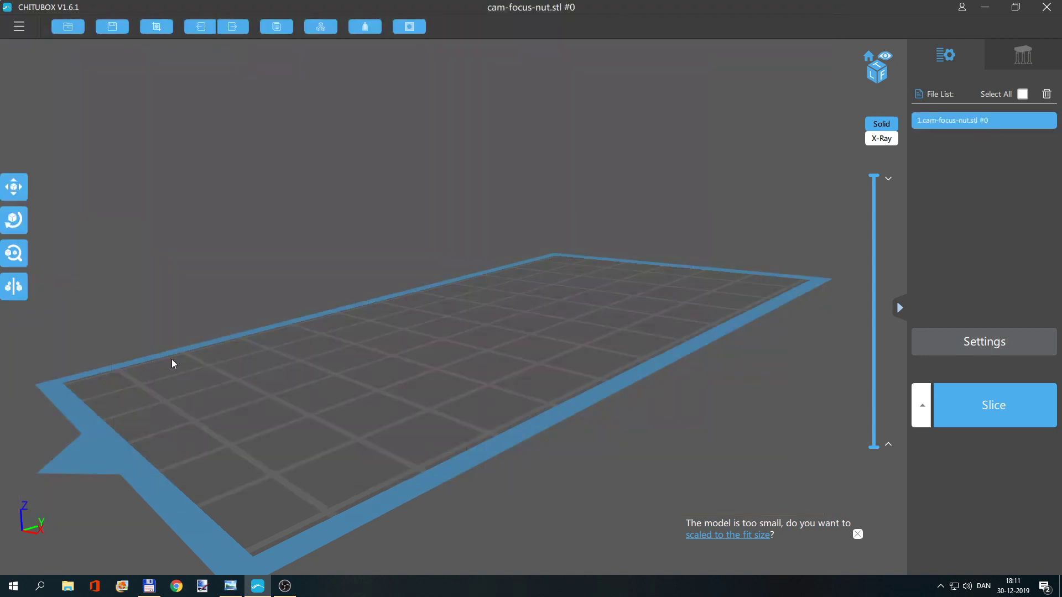
pyautogui.scroll(3, 416, 336)
pyautogui.scroll(-3, 417, 339)
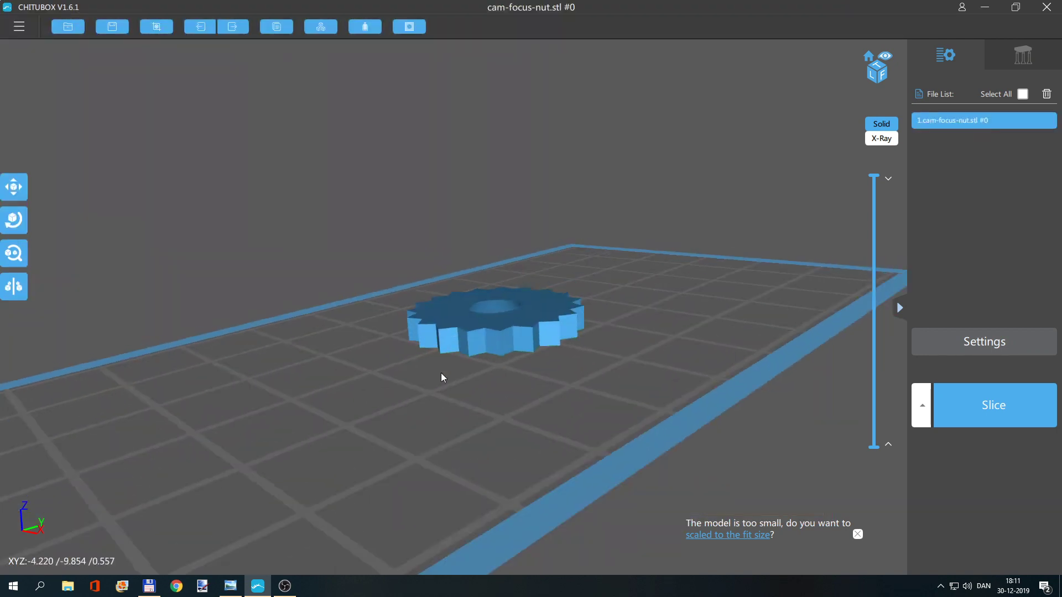
# Rotate the gear -38° about the Y axis and orbit to view it face-on.
pyautogui.click(13, 220)
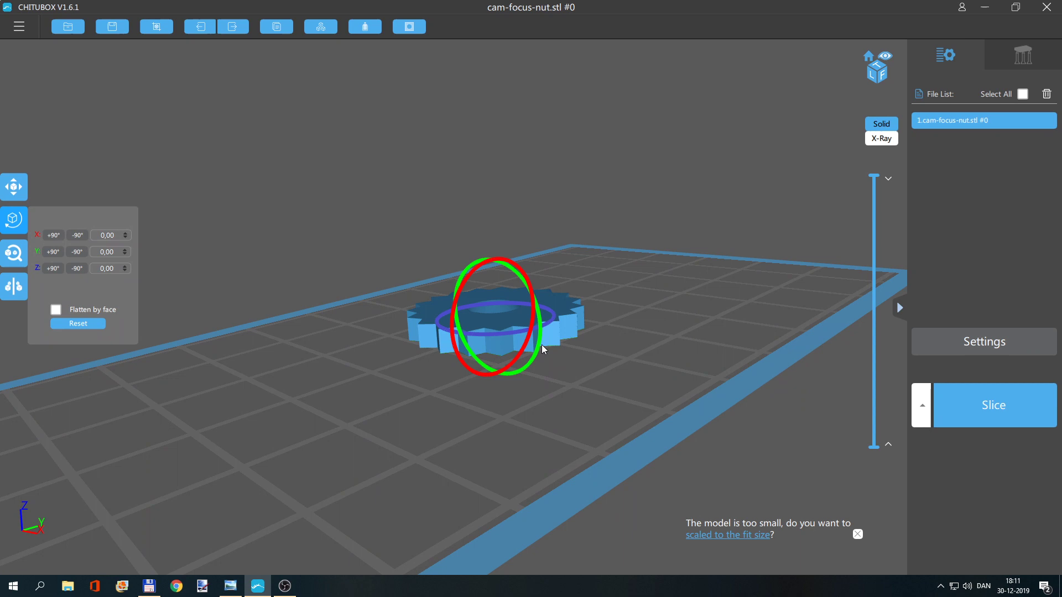
pyautogui.moveTo(539, 343); pyautogui.dragTo(537, 325)
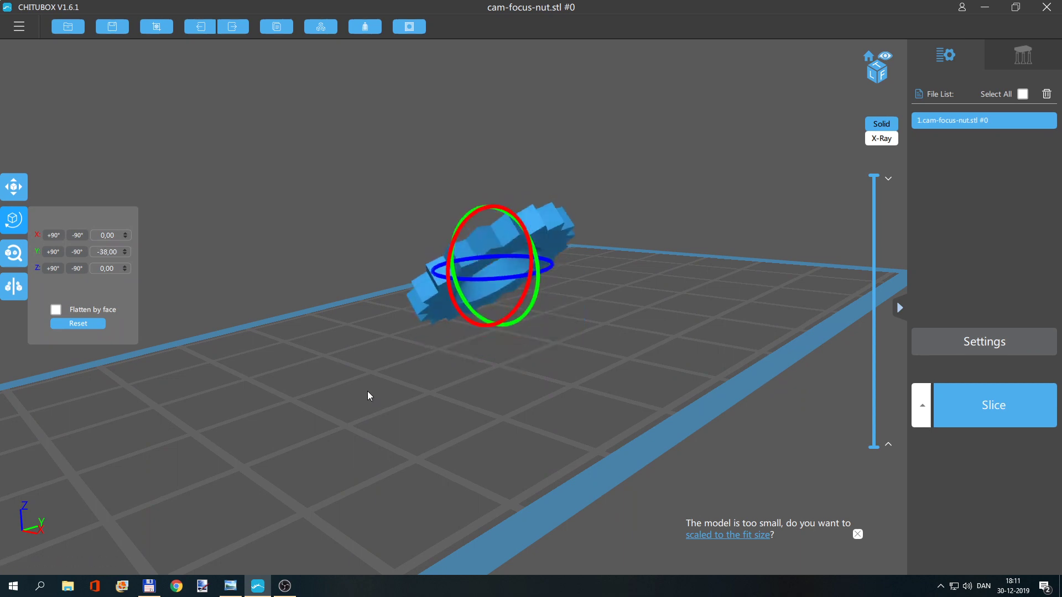
pyautogui.click(310, 244)
pyautogui.scroll(3, 355, 330)
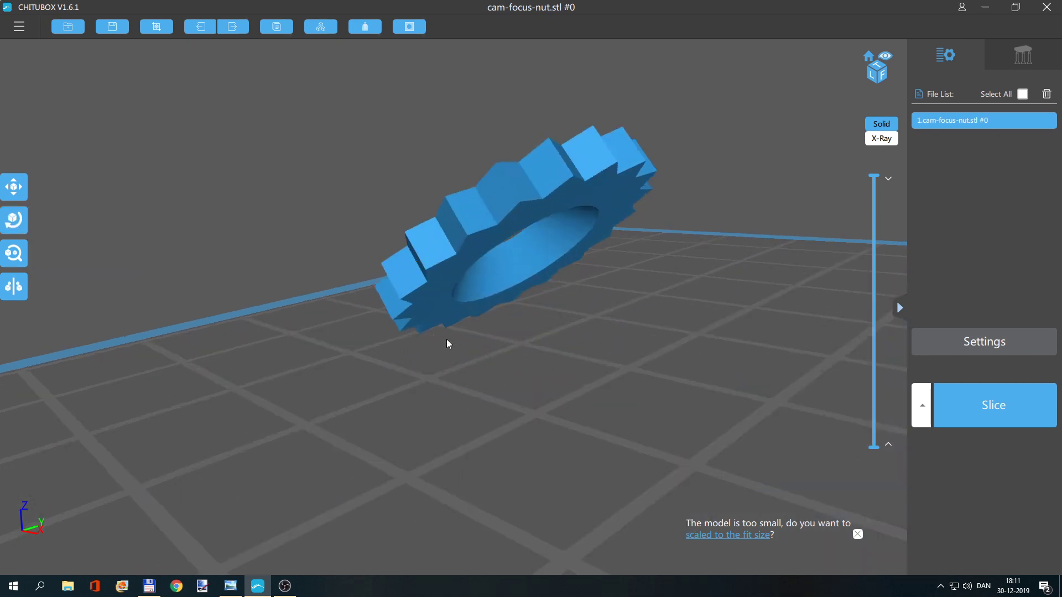
pyautogui.scroll(-1, 448, 343)
pyautogui.moveTo(578, 317)
pyautogui.mouseDown(button='right')
pyautogui.moveTo(590, 330)
pyautogui.moveTo(558, 309)
pyautogui.moveTo(576, 320)
pyautogui.mouseUp(button='right')
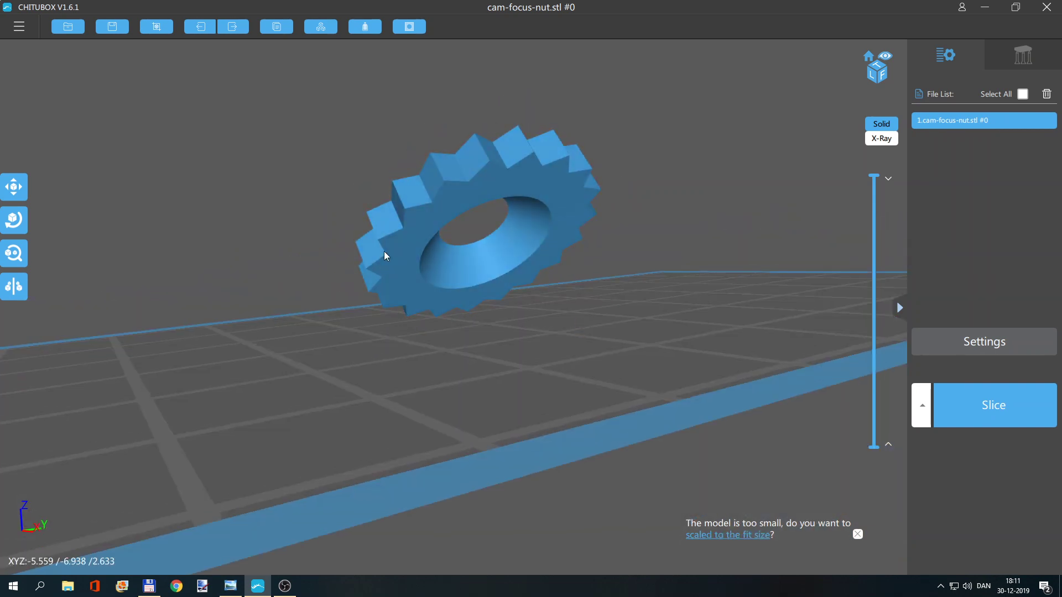
pyautogui.scroll(-1, 552, 299)
pyautogui.scroll(1, 553, 301)
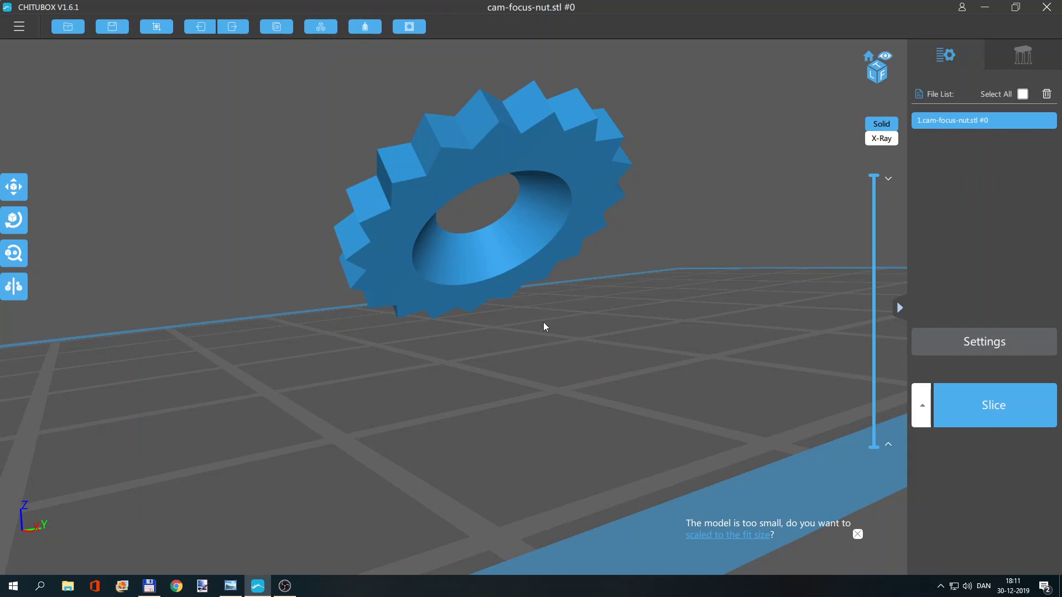
pyautogui.scroll(1, 478, 349)
pyautogui.scroll(1, 478, 350)
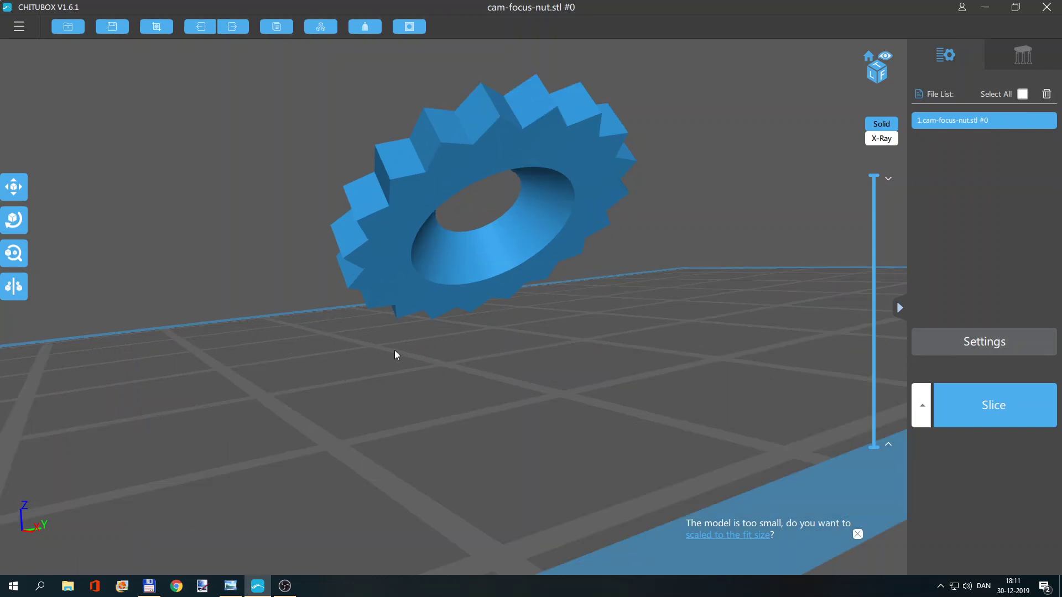
pyautogui.scroll(-1, 394, 354)
pyautogui.scroll(-1, 409, 361)
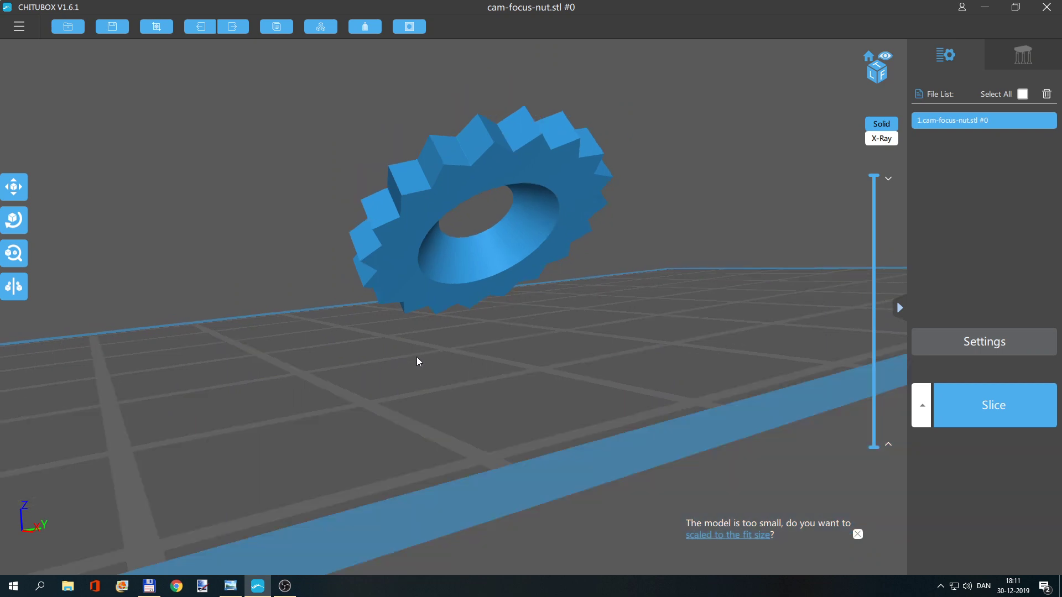
pyautogui.scroll(-1, 431, 365)
pyautogui.scroll(-1, 417, 365)
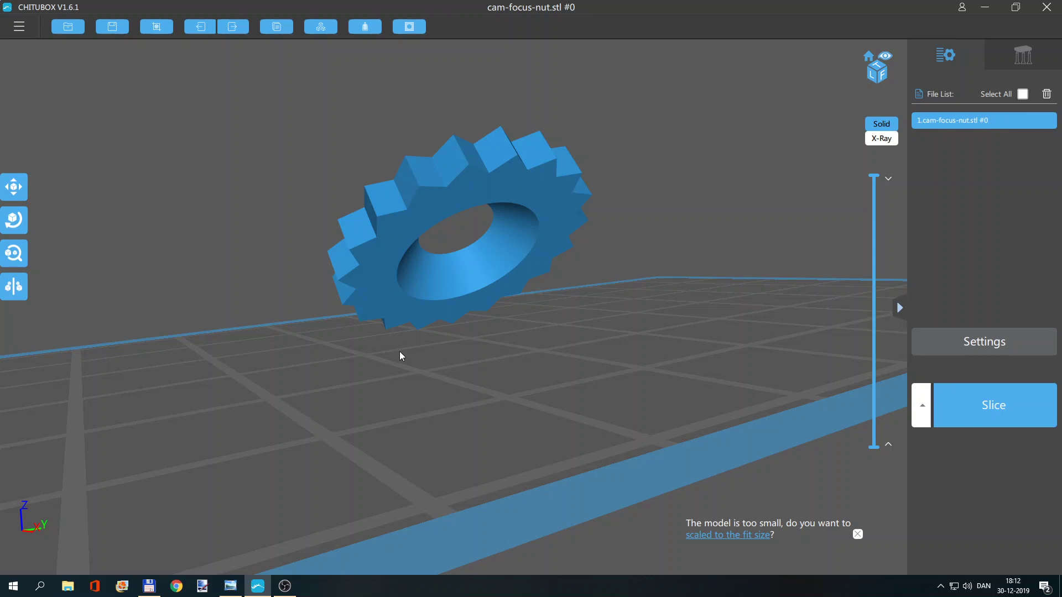
# Orbit, zoom and pan the view to center the -38° tilted gear above the plate.
pyautogui.moveTo(400, 352); pyautogui.dragTo(356, 354, button='right')
pyautogui.moveTo(355, 354); pyautogui.dragTo(391, 359)
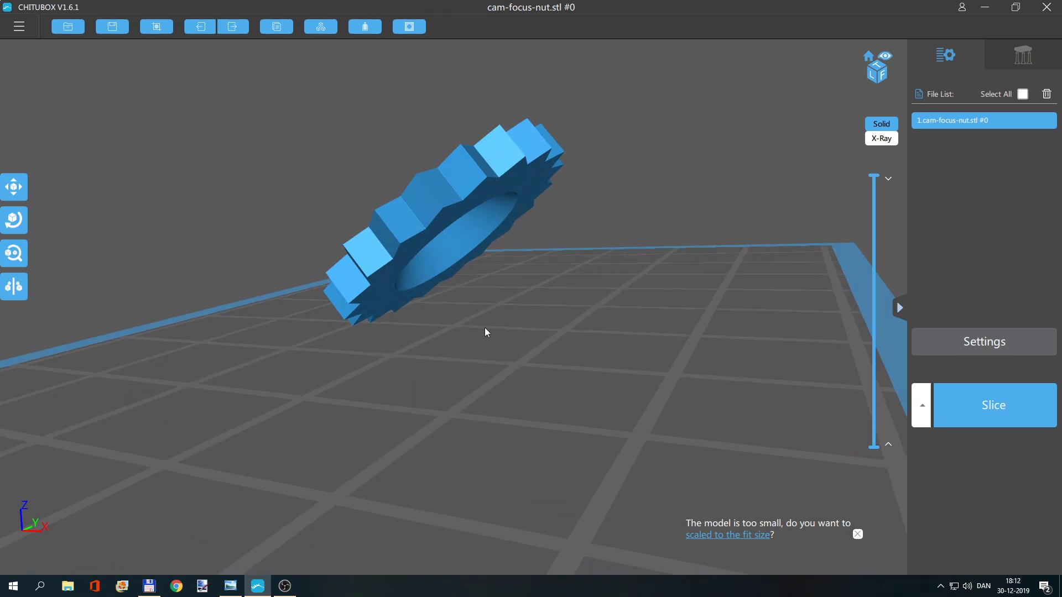
pyautogui.scroll(-2, 511, 340)
pyautogui.scroll(2, 511, 340)
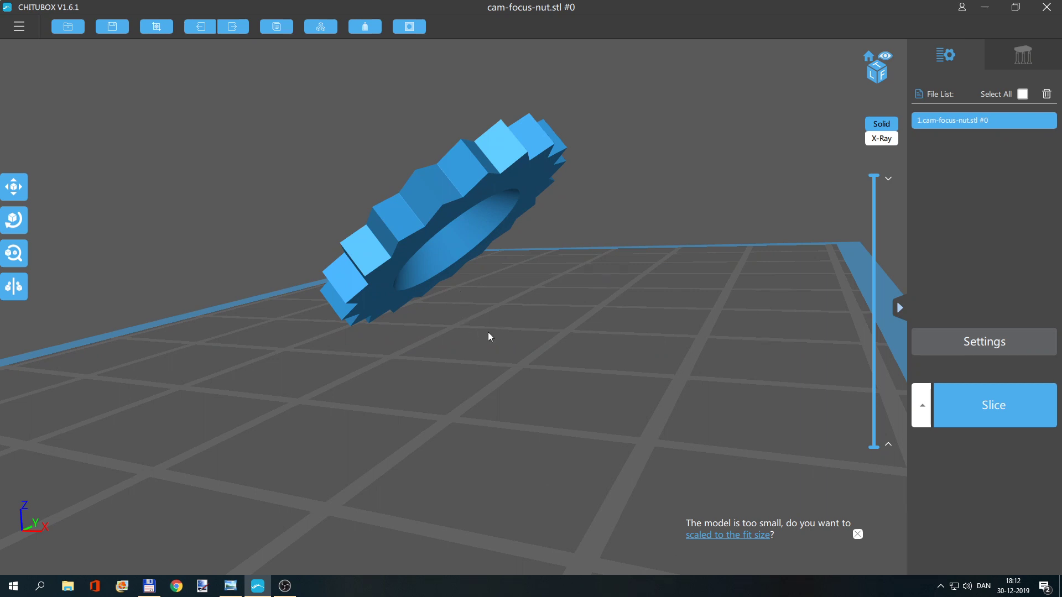
pyautogui.scroll(1, 463, 327)
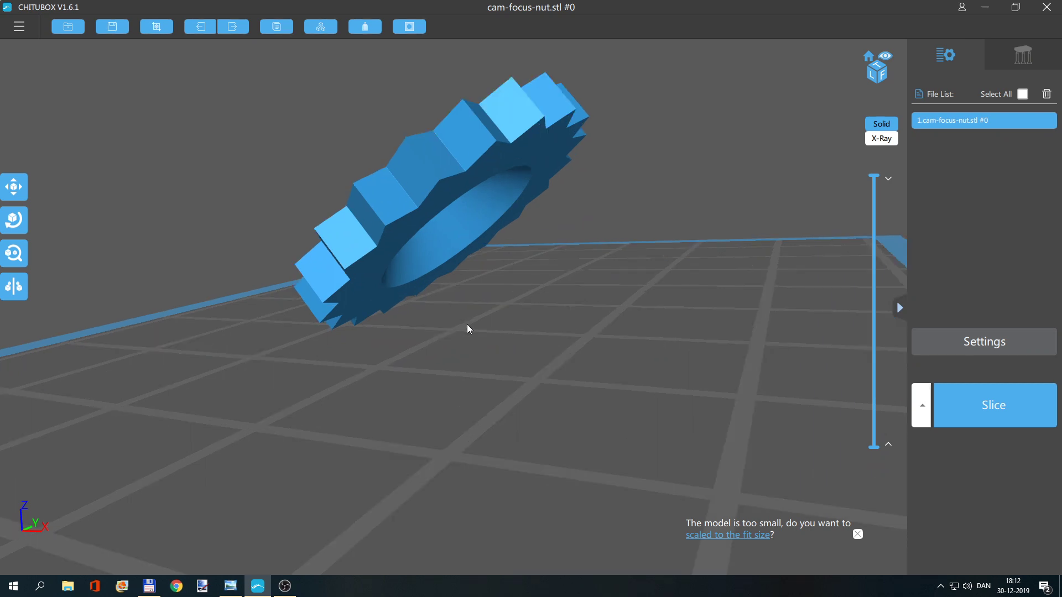
pyautogui.scroll(1, 467, 327)
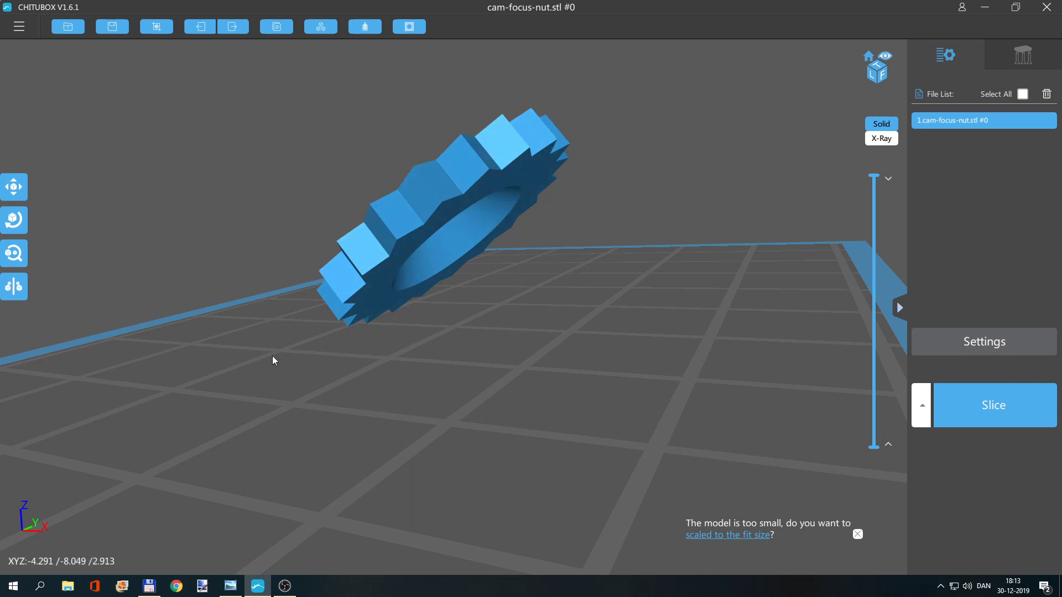
pyautogui.moveTo(273, 355)
pyautogui.mouseDown(button='middle')
pyautogui.moveTo(302, 358)
pyautogui.moveTo(266, 353)
pyautogui.mouseUp(button='middle')
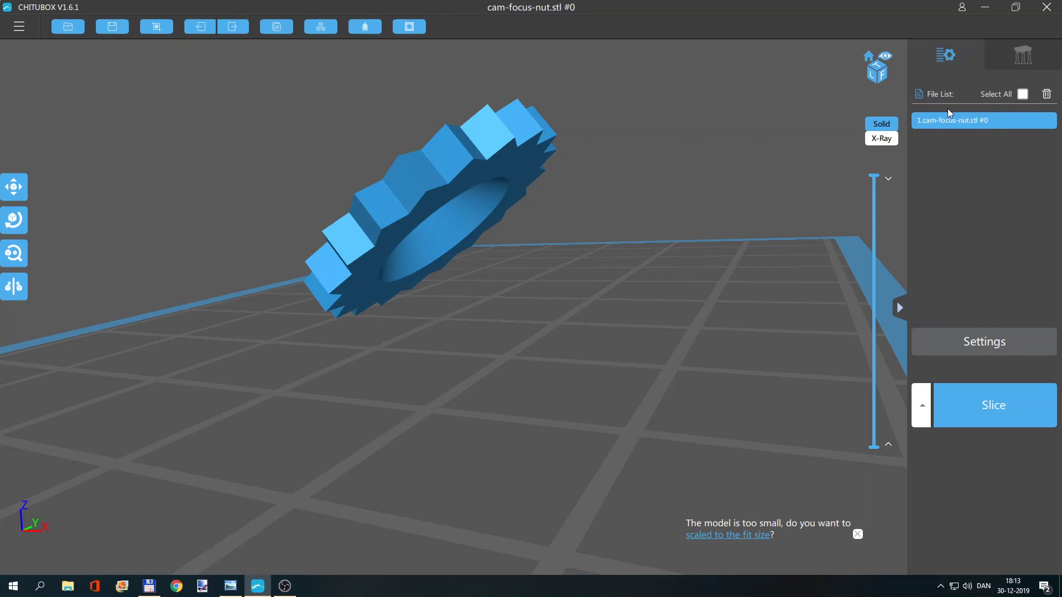
# In the Support tab with Skate raft, compare Light, Medium and Heavy presets and keep Heavy.
pyautogui.click(1030, 51)
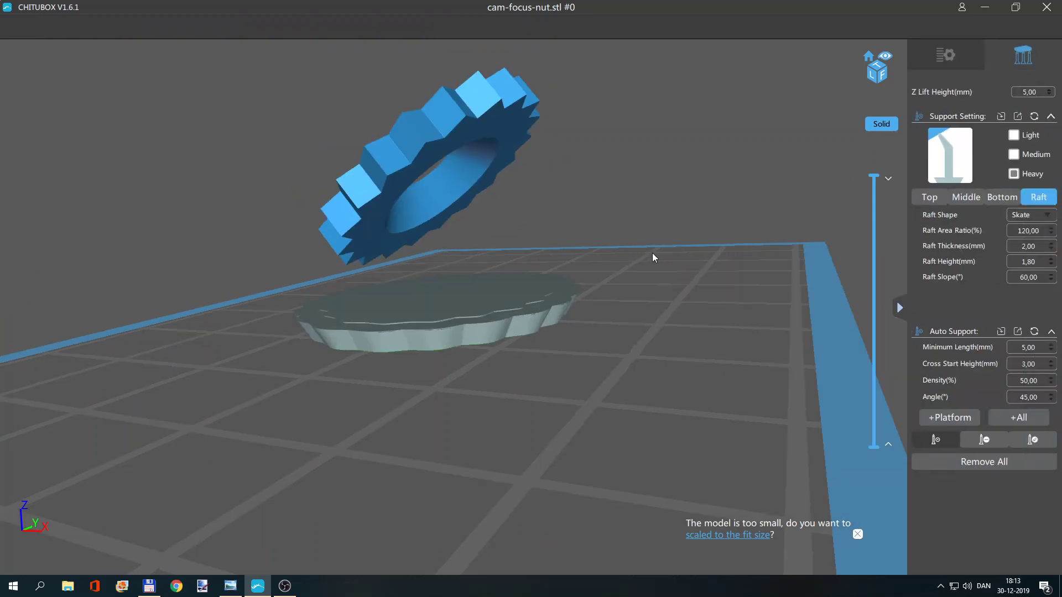
pyautogui.moveTo(652, 253); pyautogui.dragTo(607, 257)
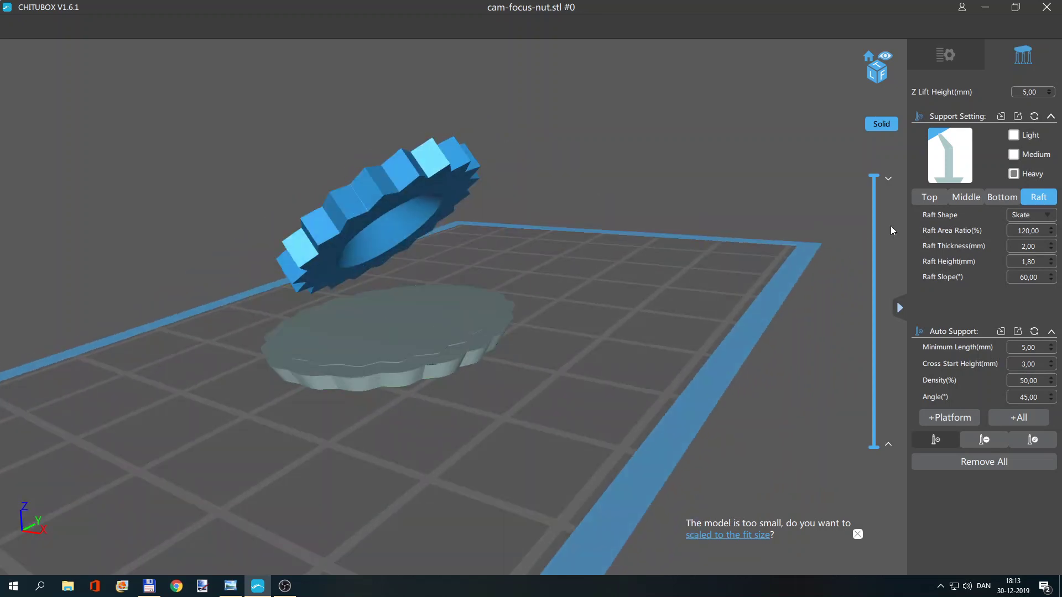
pyautogui.click(1014, 136)
pyautogui.click(1012, 154)
pyautogui.click(1015, 133)
pyautogui.click(1014, 155)
pyautogui.click(1013, 174)
pyautogui.click(1013, 155)
pyautogui.click(1014, 175)
# Orbit to a low oblique view of gear and skate raft and activate Add Support.
pyautogui.moveTo(572, 232)
pyautogui.mouseDown()
pyautogui.moveTo(560, 218)
pyautogui.moveTo(571, 261)
pyautogui.moveTo(600, 291)
pyautogui.moveTo(560, 292)
pyautogui.mouseUp()
pyautogui.moveTo(362, 365)
pyautogui.mouseDown()
pyautogui.moveTo(480, 288)
pyautogui.moveTo(602, 238)
pyautogui.moveTo(599, 254)
pyautogui.moveTo(676, 351)
pyautogui.mouseUp()
pyautogui.moveTo(675, 351); pyautogui.dragTo(688, 350, button='right')
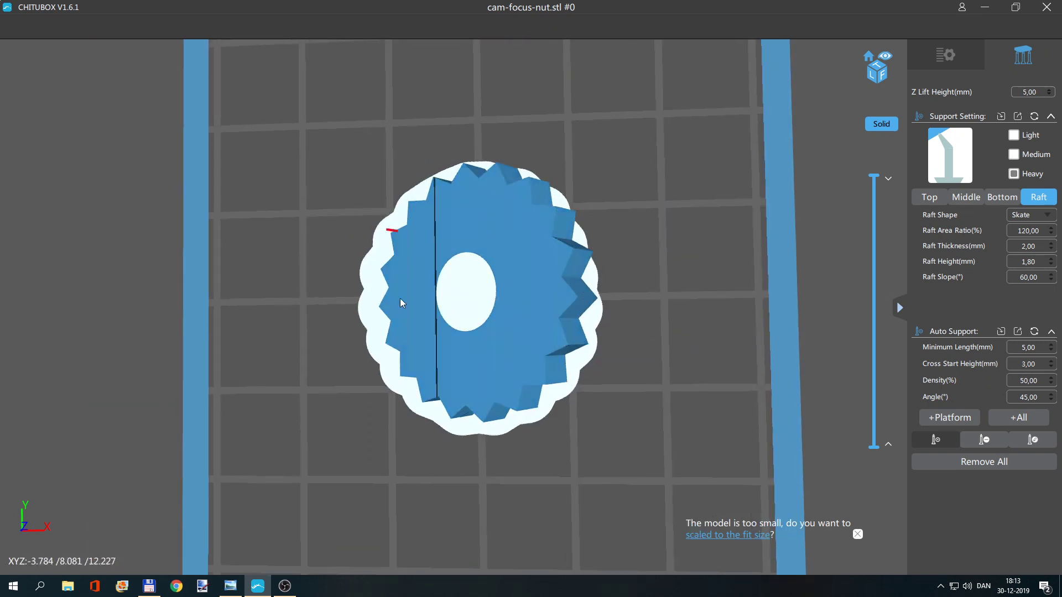
pyautogui.moveTo(673, 396); pyautogui.dragTo(679, 401, button='right')
pyautogui.moveTo(679, 400); pyautogui.dragTo(621, 323)
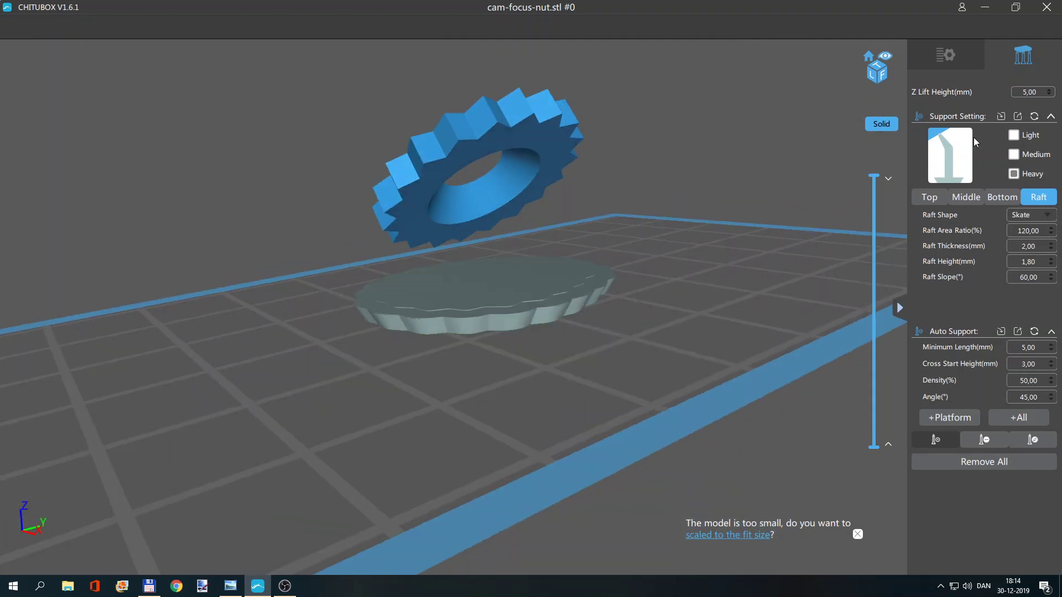
pyautogui.click(935, 440)
# Raise the layer slider's bottom handle to 2.619 mm (layer 52) and view the gear from below.
pyautogui.moveTo(709, 276); pyautogui.dragTo(684, 323, button='right')
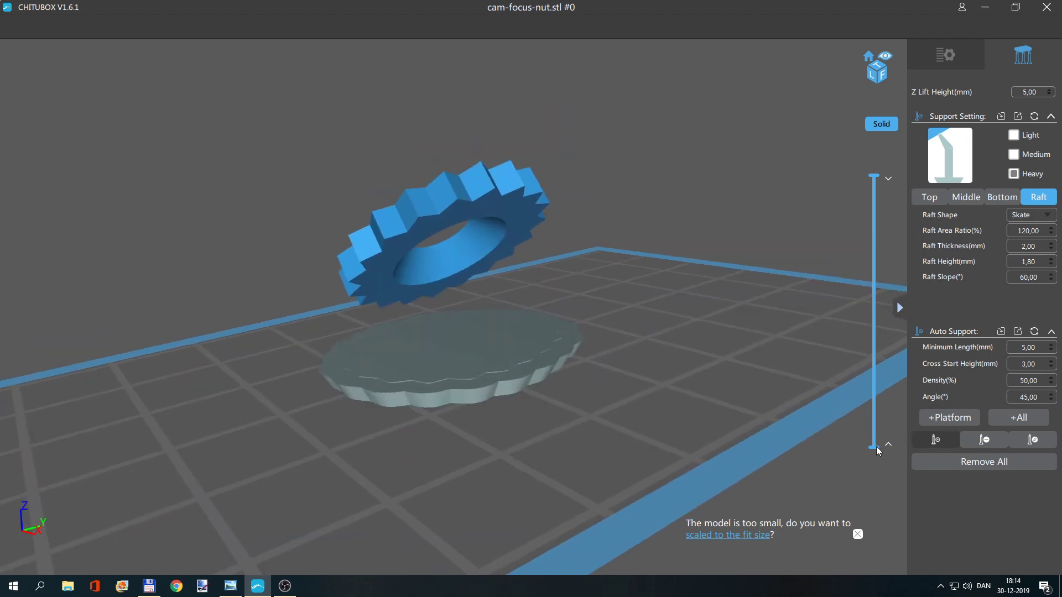
pyautogui.moveTo(876, 446); pyautogui.dragTo(876, 445)
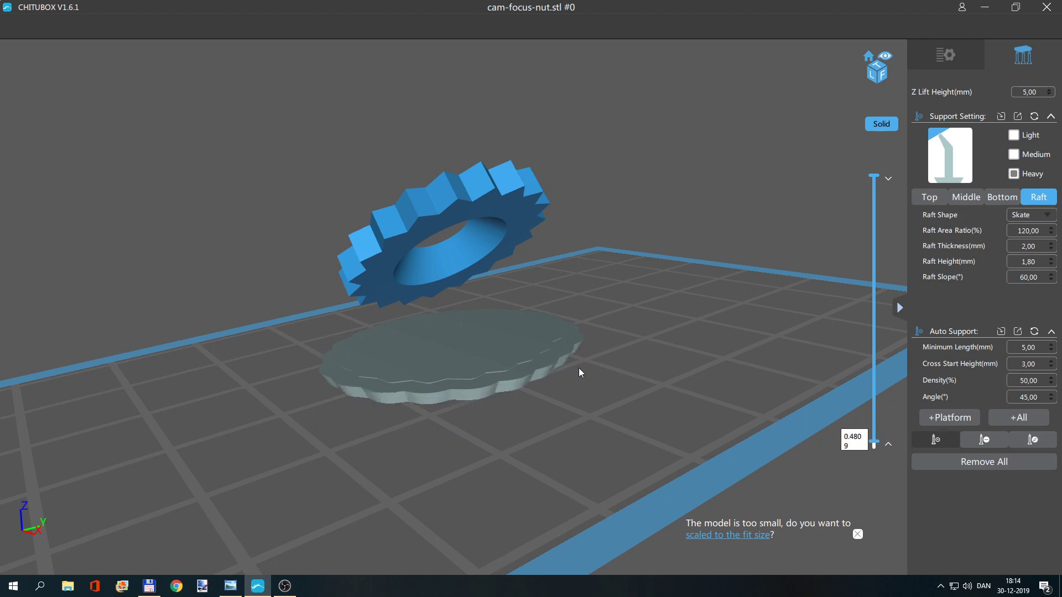
pyautogui.scroll(5, 549, 373)
pyautogui.moveTo(622, 407); pyautogui.dragTo(633, 362)
pyautogui.scroll(5, 520, 391)
pyautogui.scroll(-5, 519, 390)
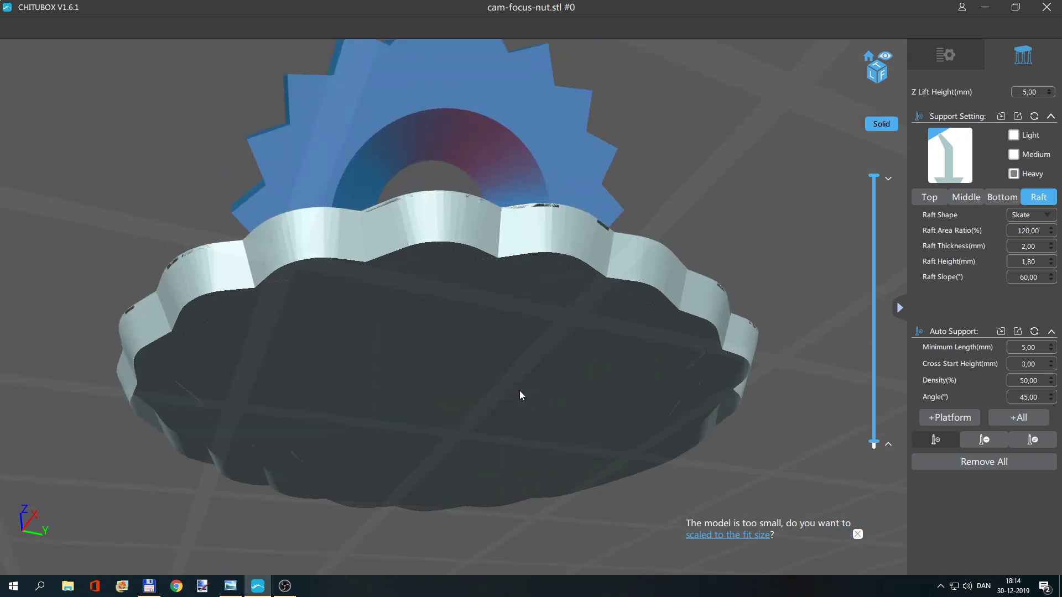
pyautogui.scroll(3, 519, 391)
pyautogui.scroll(-3, 519, 390)
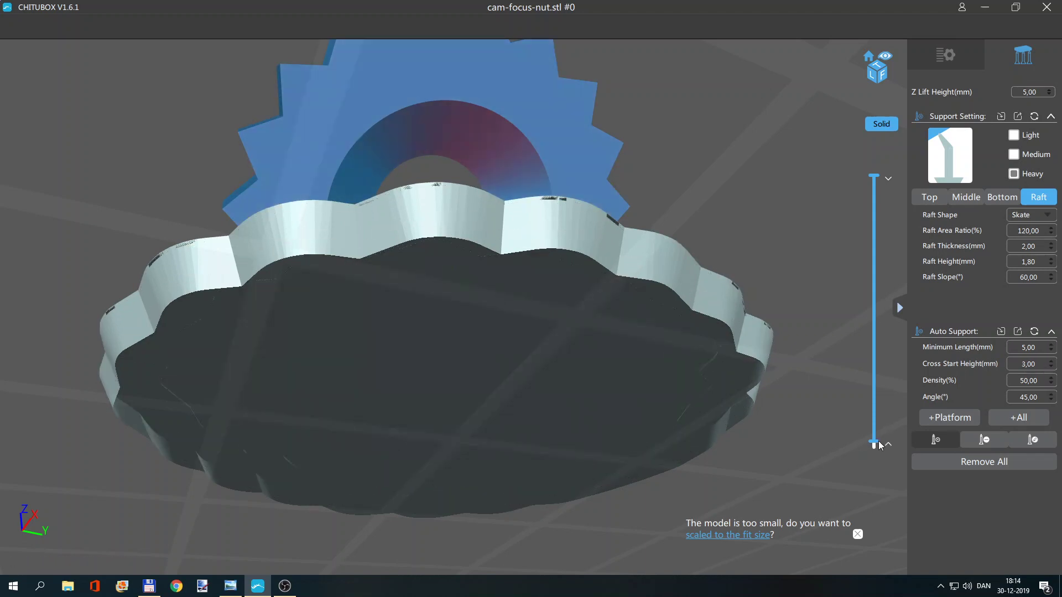
pyautogui.moveTo(873, 443); pyautogui.dragTo(874, 418)
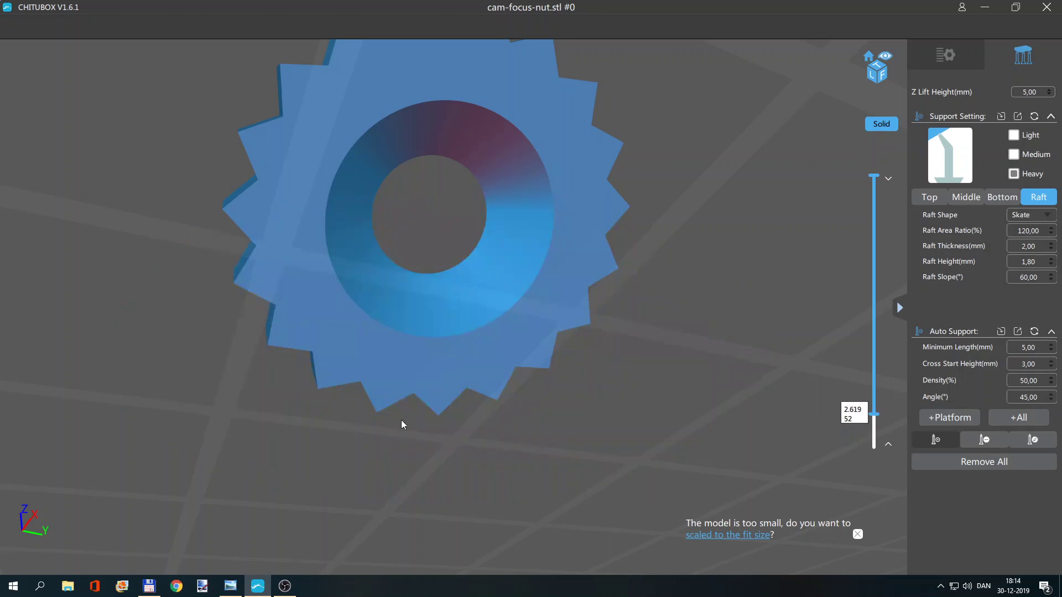
# Add six heavy supports under the lowest gear teeth down to the skate raft.
pyautogui.scroll(4, 427, 453)
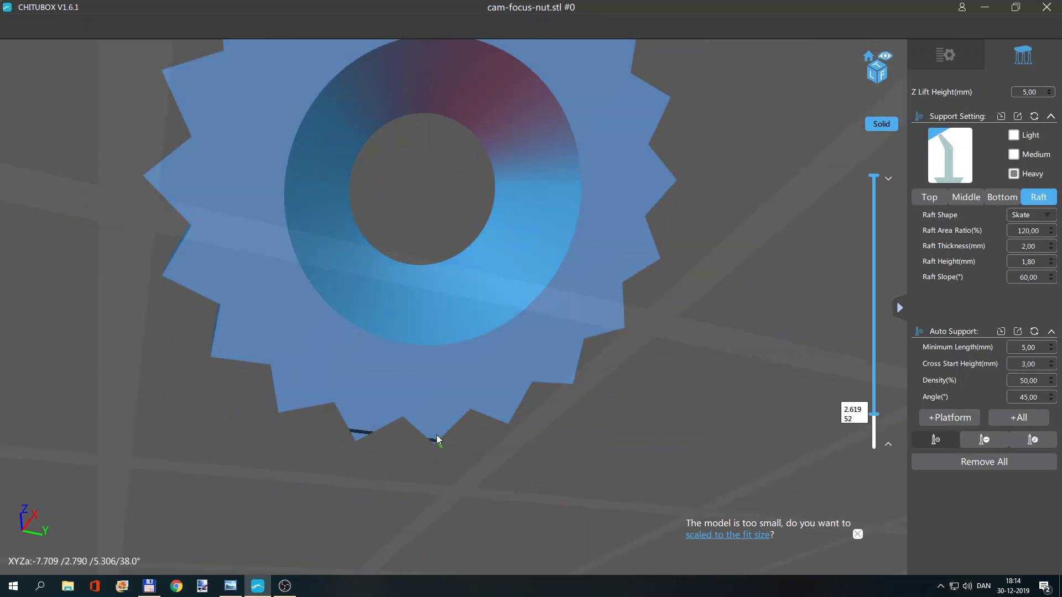
pyautogui.click(435, 441)
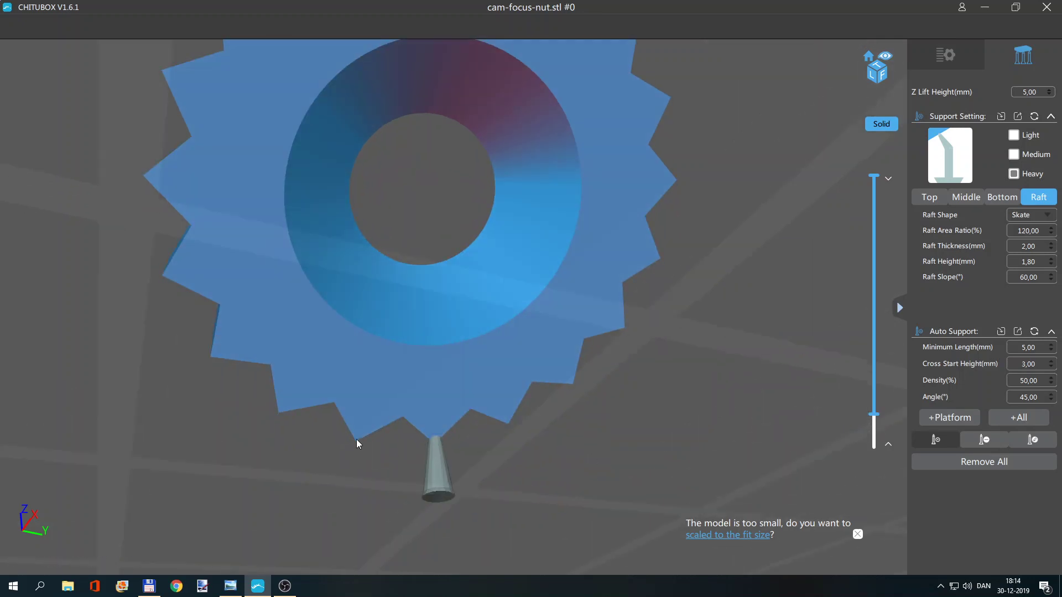
pyautogui.click(357, 438)
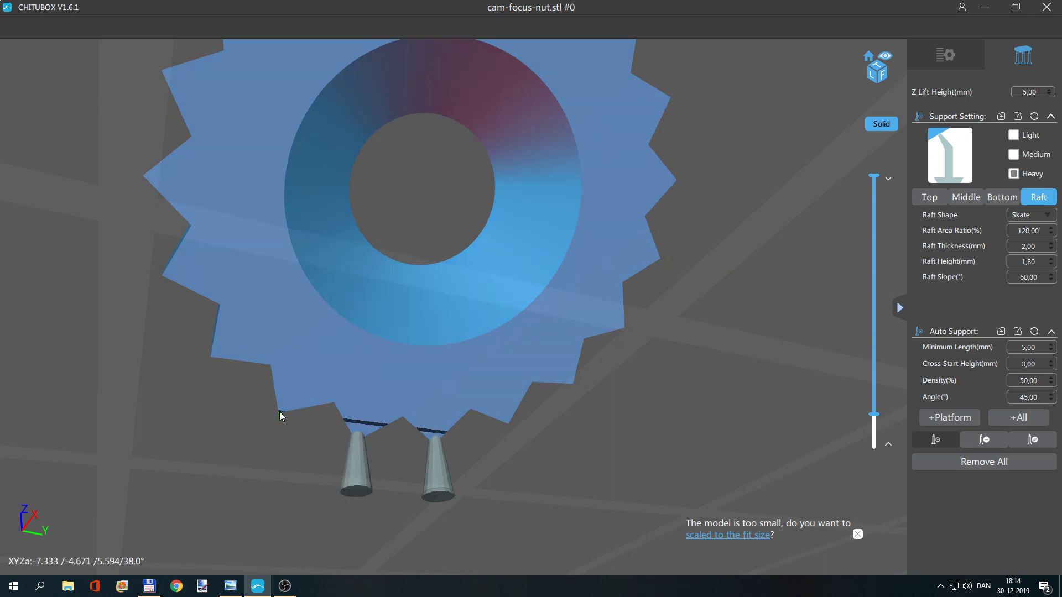
pyautogui.click(280, 412)
pyautogui.click(370, 400)
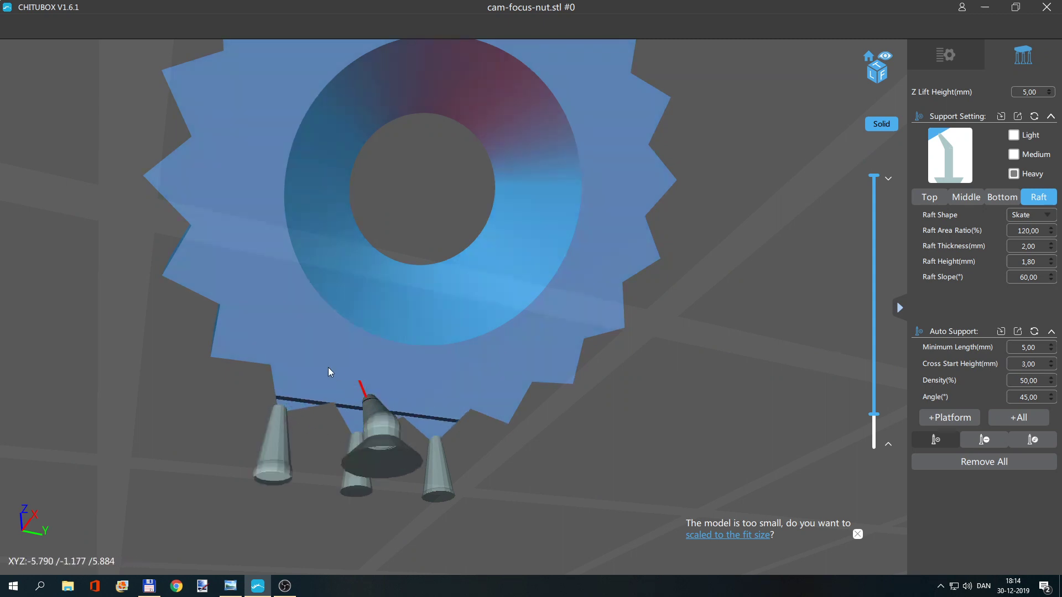
pyautogui.click(307, 368)
pyautogui.click(440, 399)
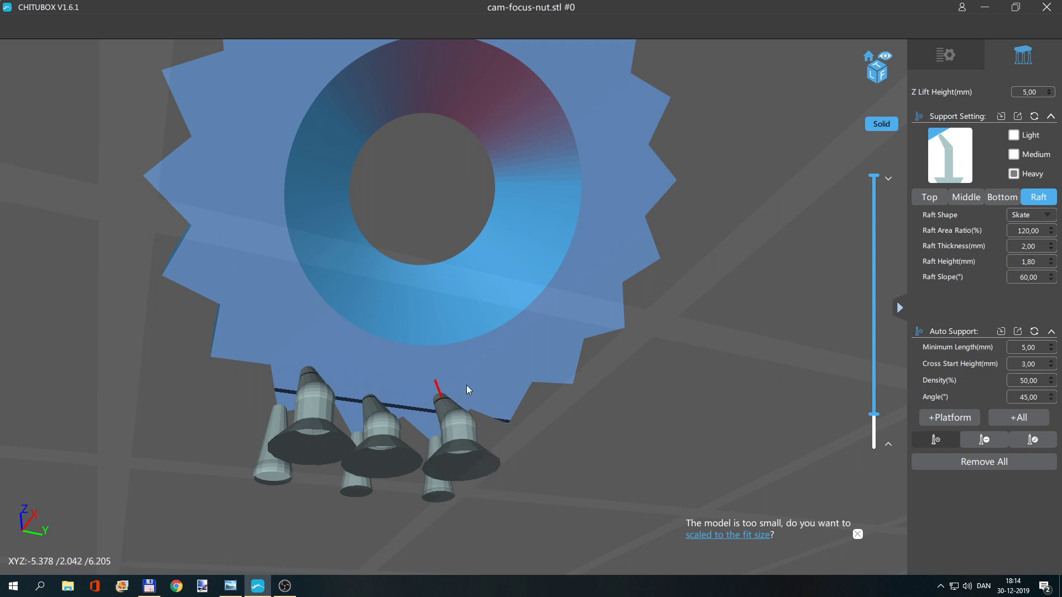
# Restore all layers and orbit to a side view of the supports on the raft.
pyautogui.scroll(-5, 466, 385)
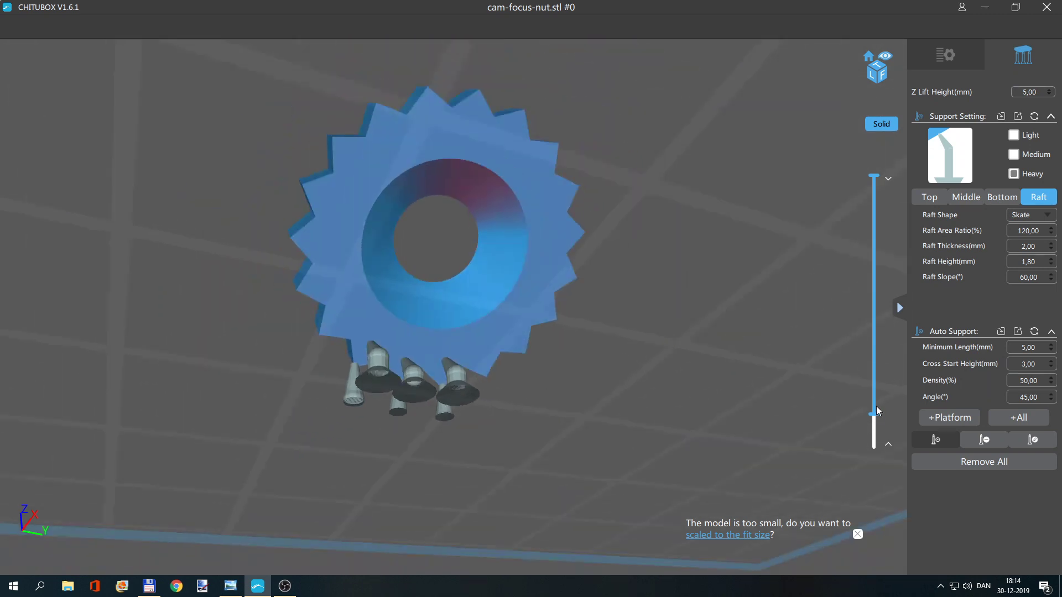
pyautogui.moveTo(875, 410); pyautogui.dragTo(873, 446)
pyautogui.moveTo(740, 348); pyautogui.dragTo(646, 388)
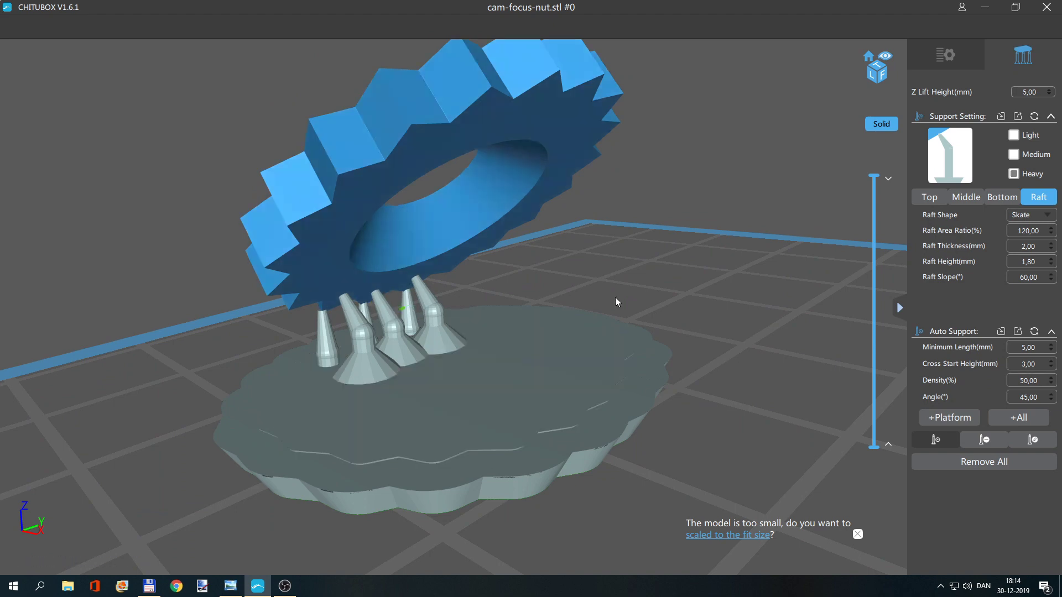